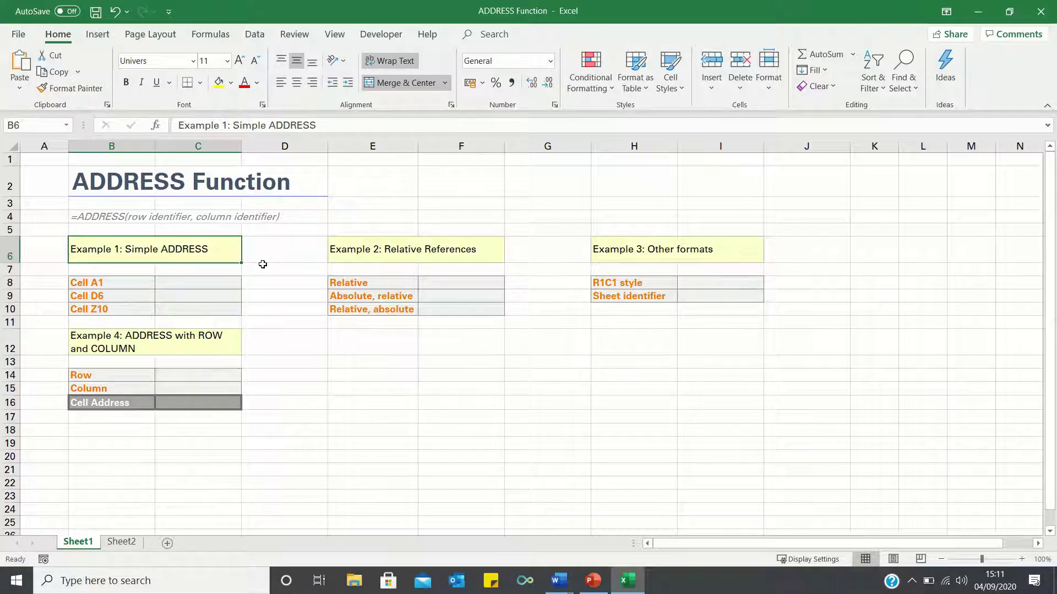
- Enter =ADDRESS(1,1), =ADDRESS(6,4) and =ADDRESS(10,26) in C8:C10, returning $A$1, $D$6 and $Z$10
click(215, 283)
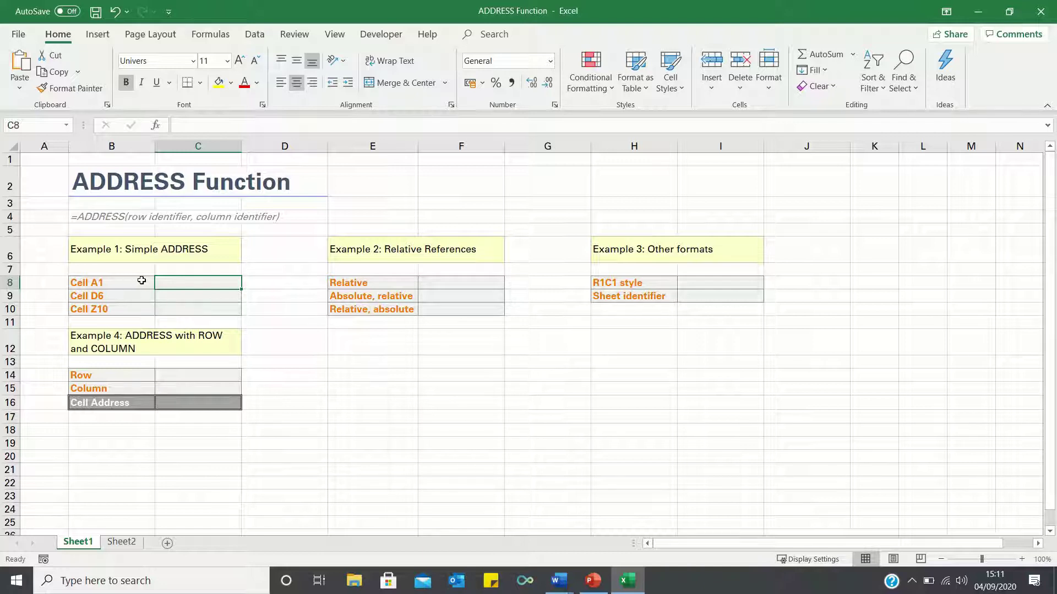
text(=address)
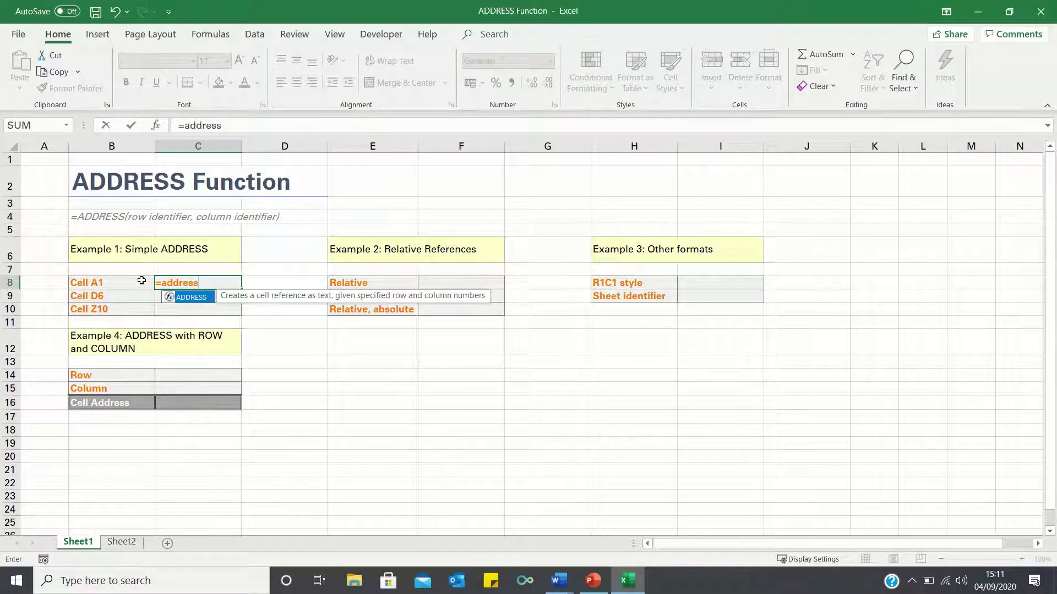
text((1)
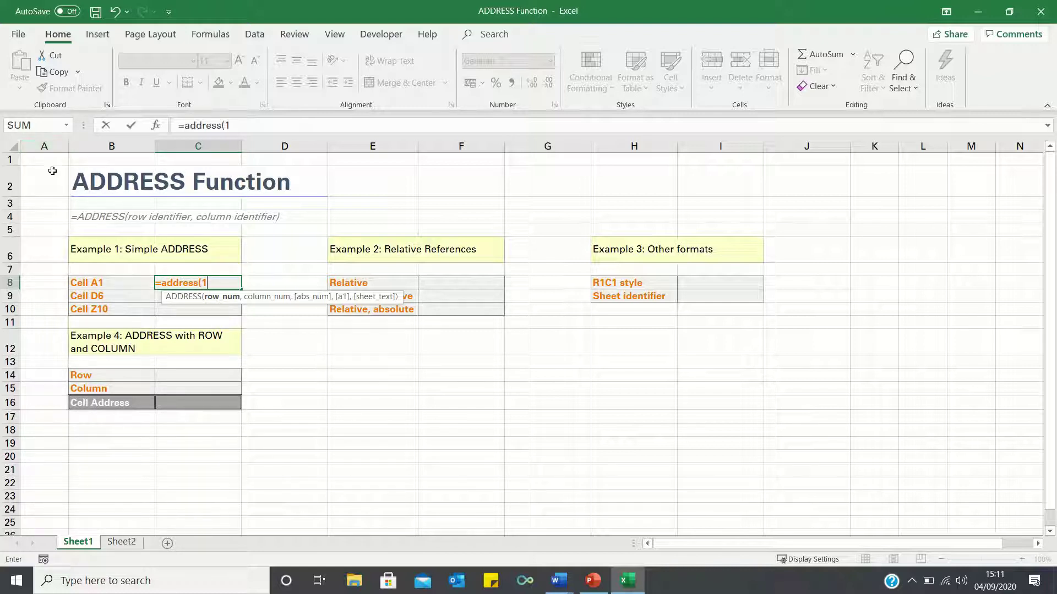
text(,1))
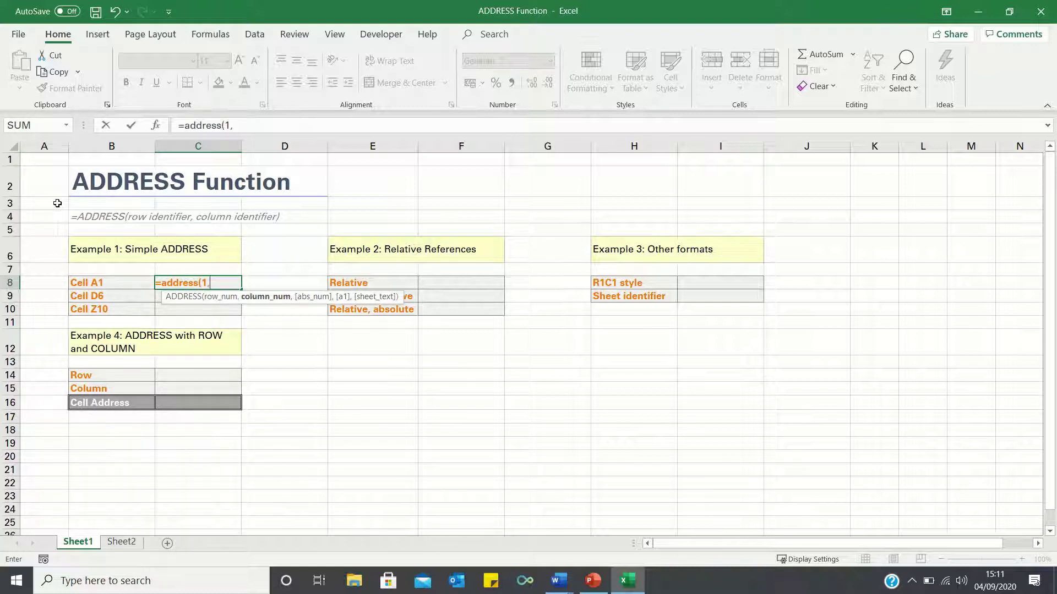
key(Return)
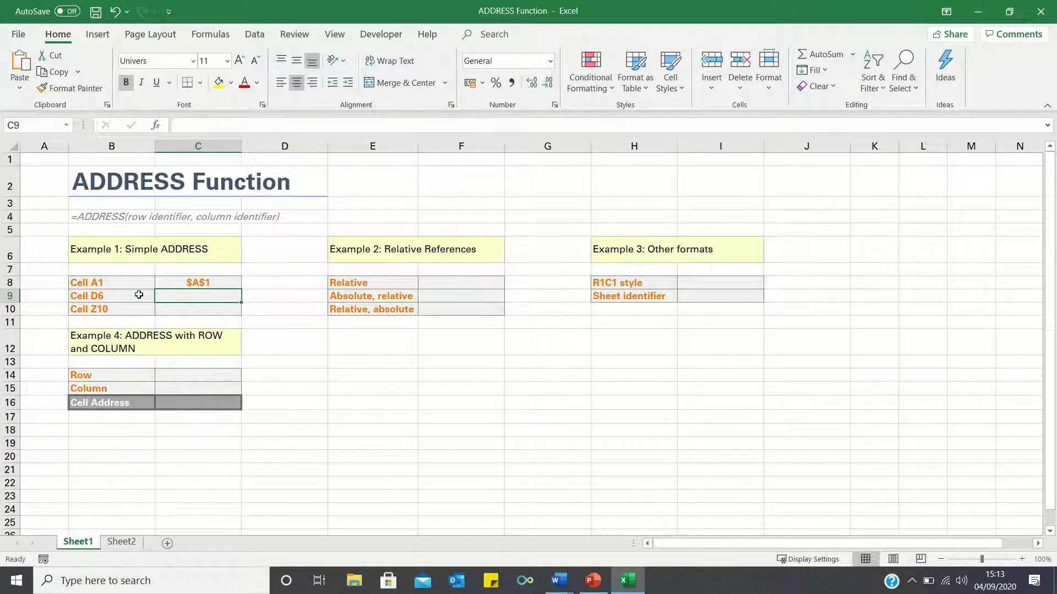
text(=address)
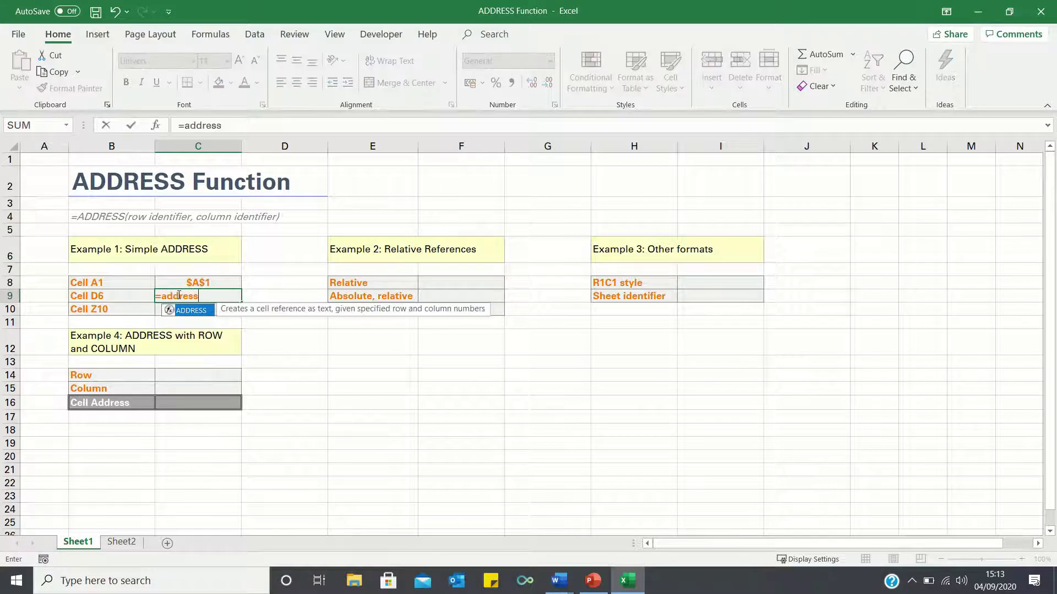
text(()
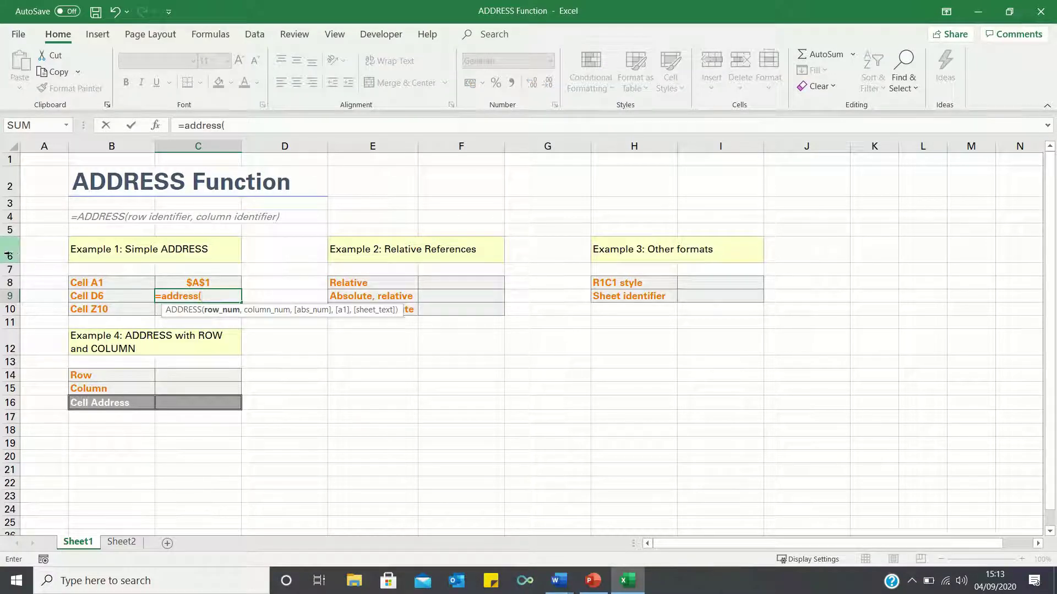
text(6,)
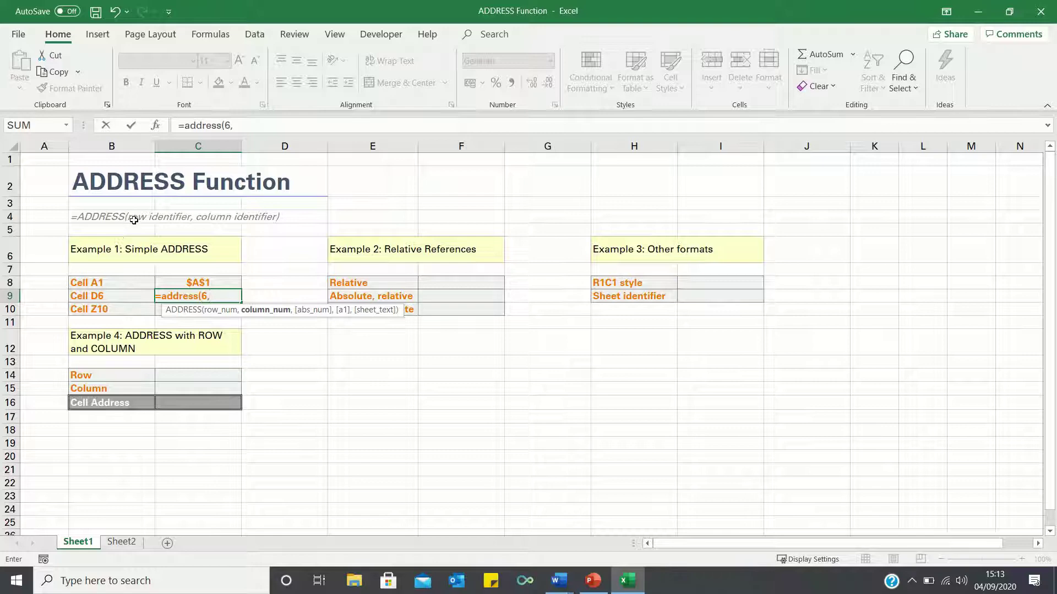
text(4))
key(Return)
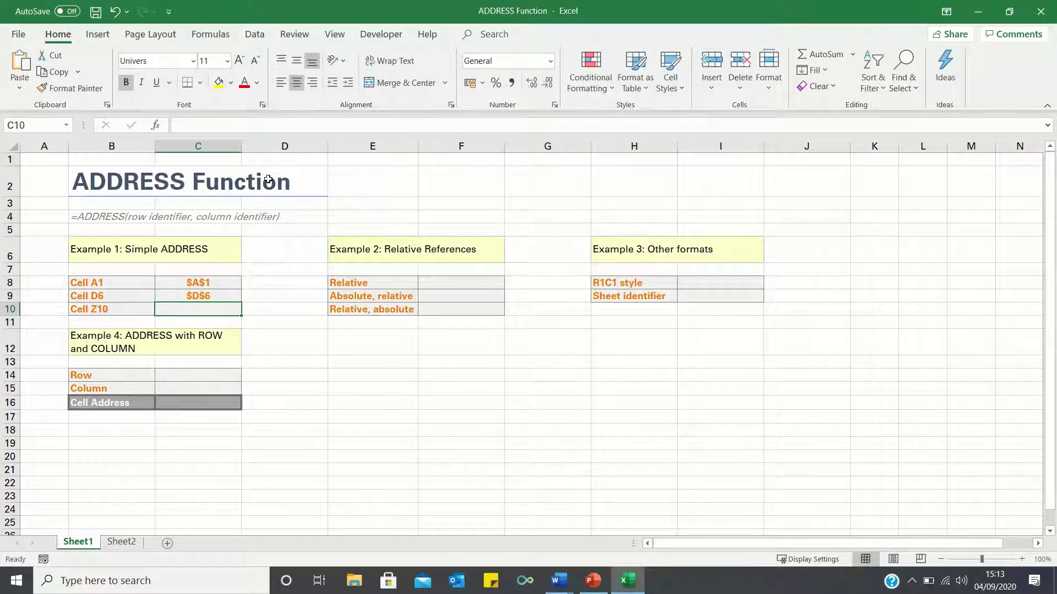
text(=addres)
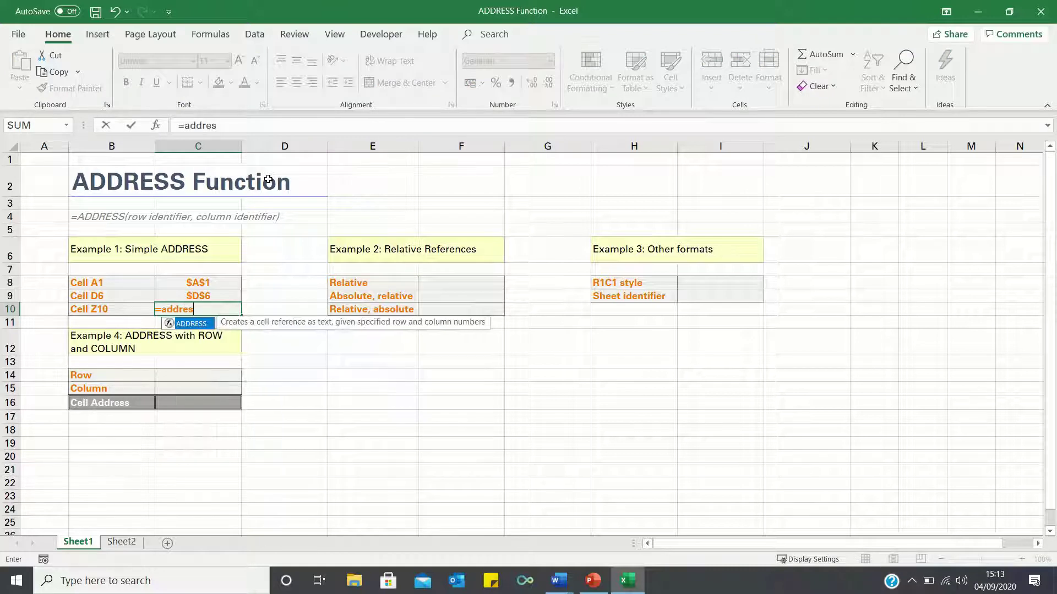
text(s(10,)
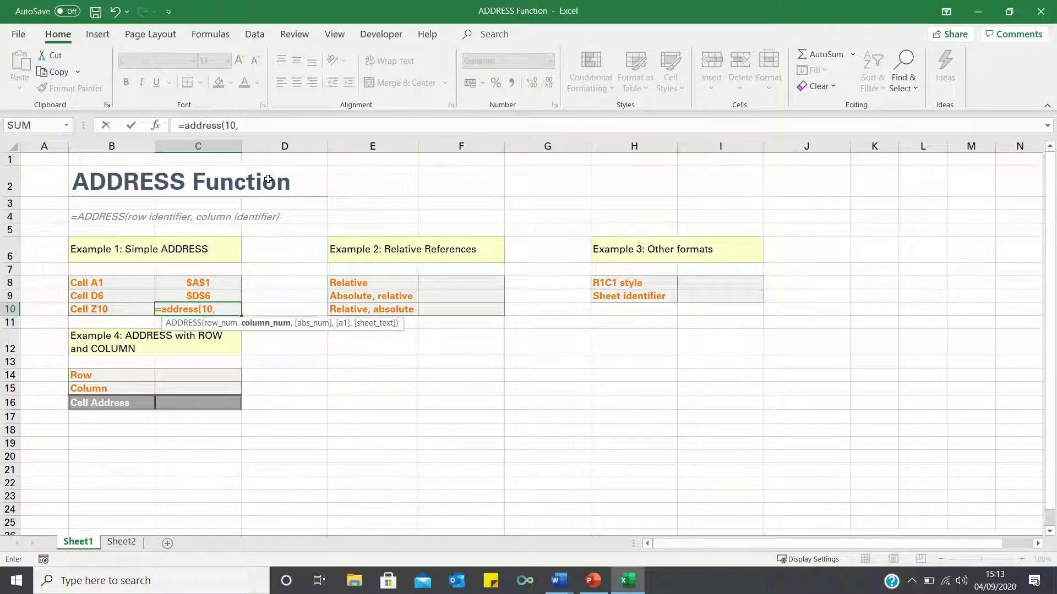
text(26))
key(Return)
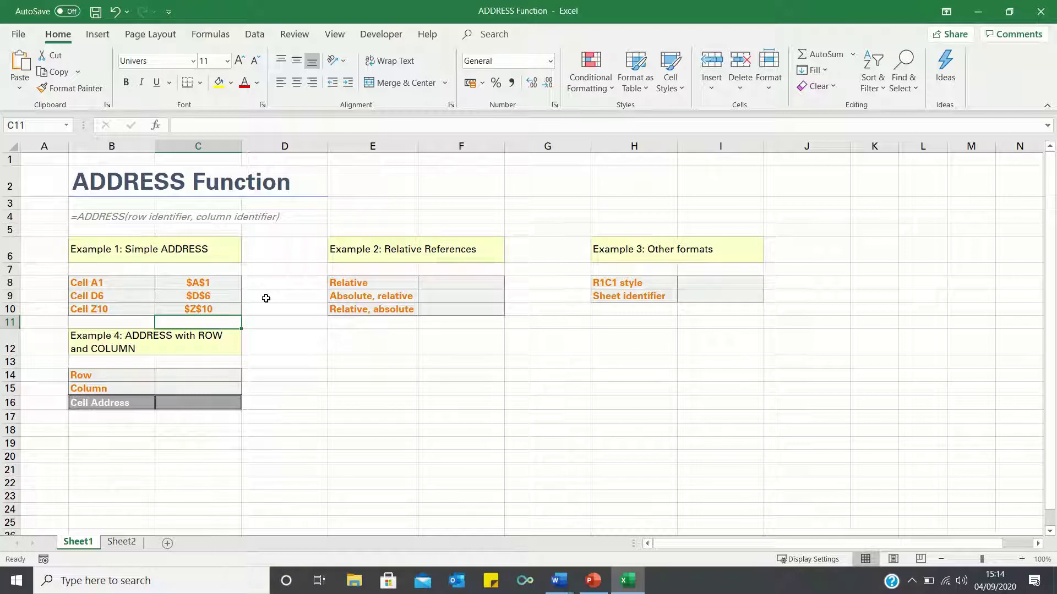
- Enter =ADDRESS(8,6,4), =ADDRESS(9,6,2) and =ADDRESS(10,6,3) in Example 2 to show F8, F$9 and $F10
click(460, 282)
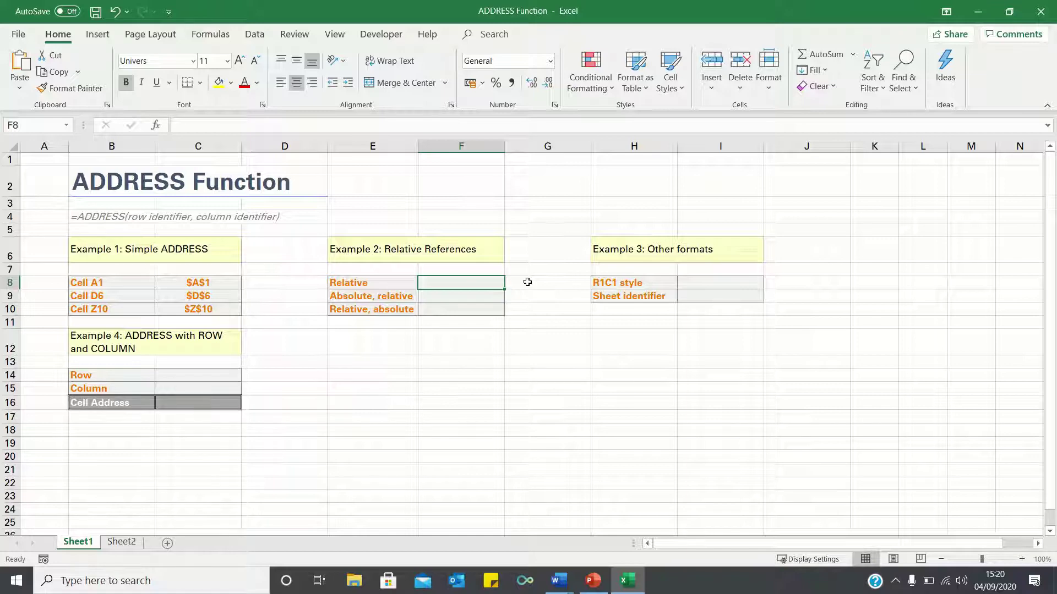
text(=ad)
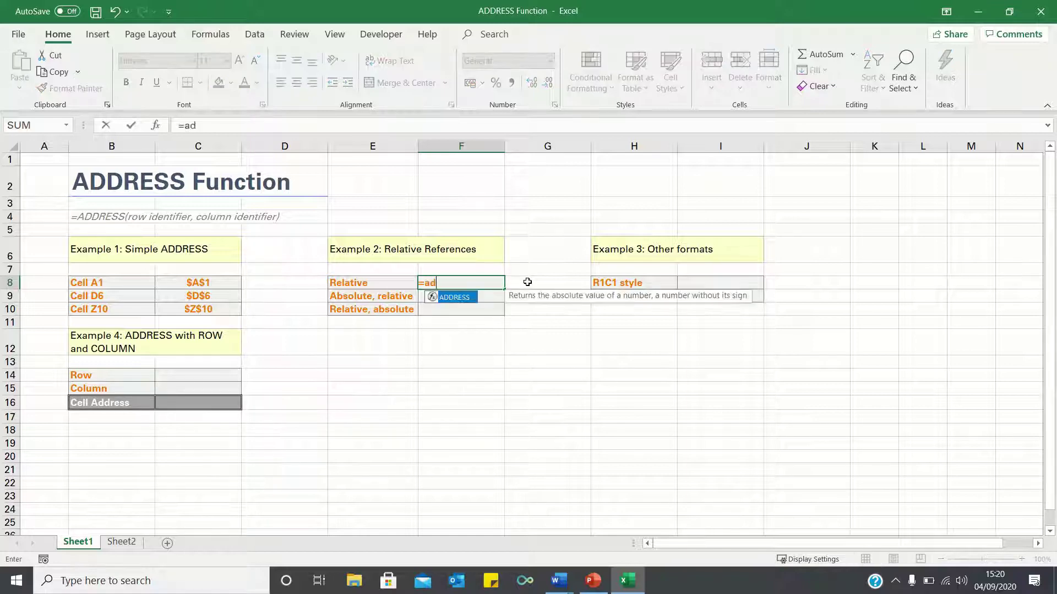
text(dress(8)
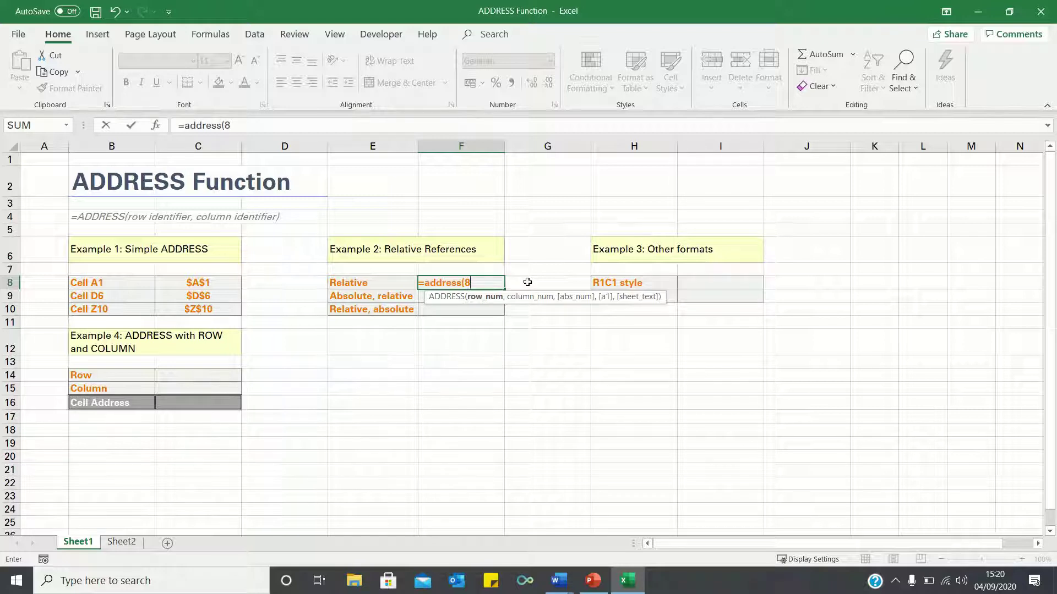
text(,6)
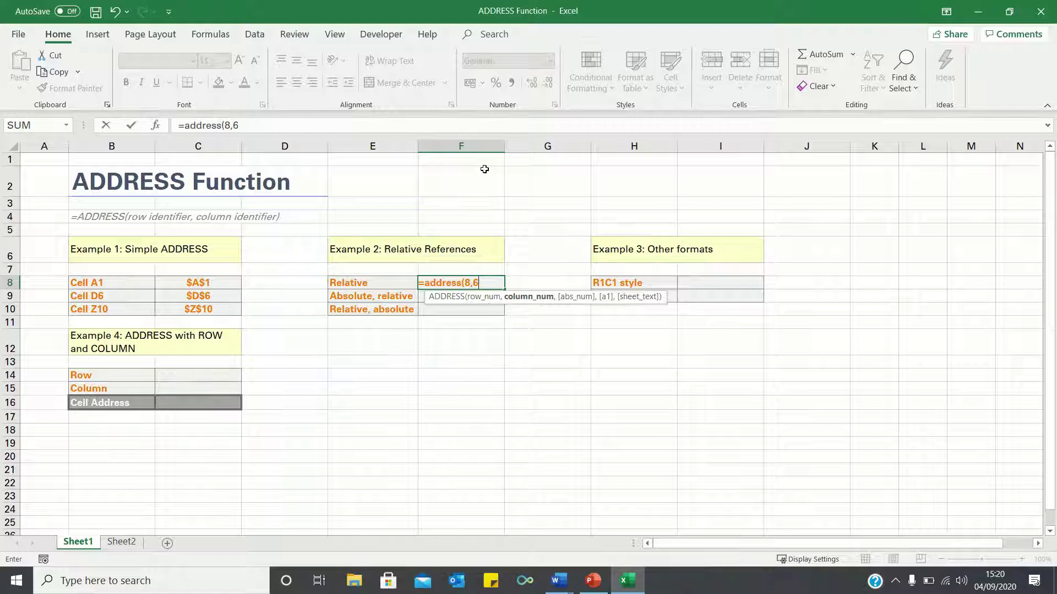
text(,4)
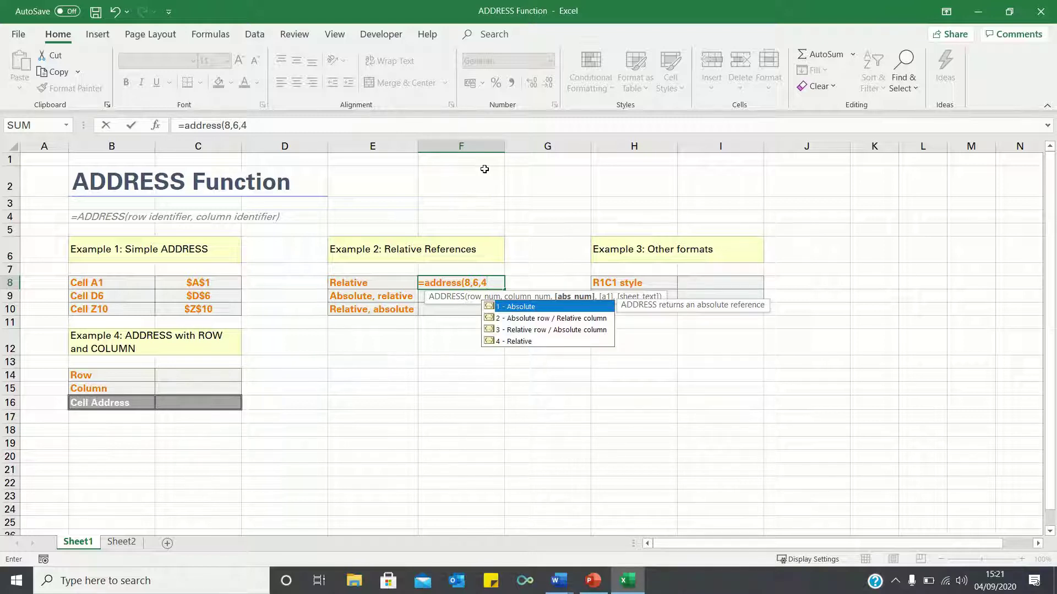
text())
key(Return)
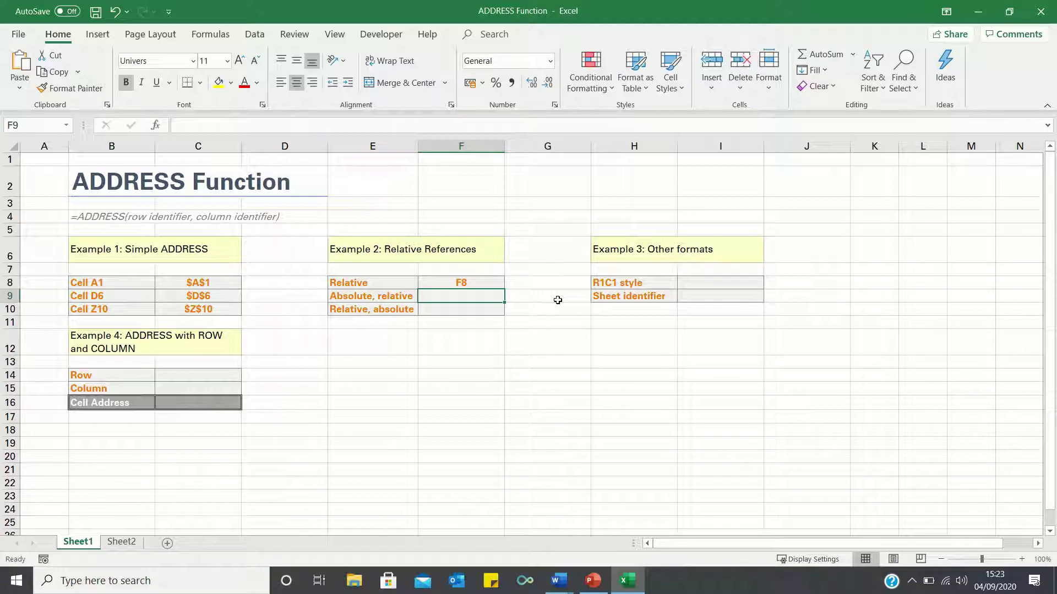
text(=add)
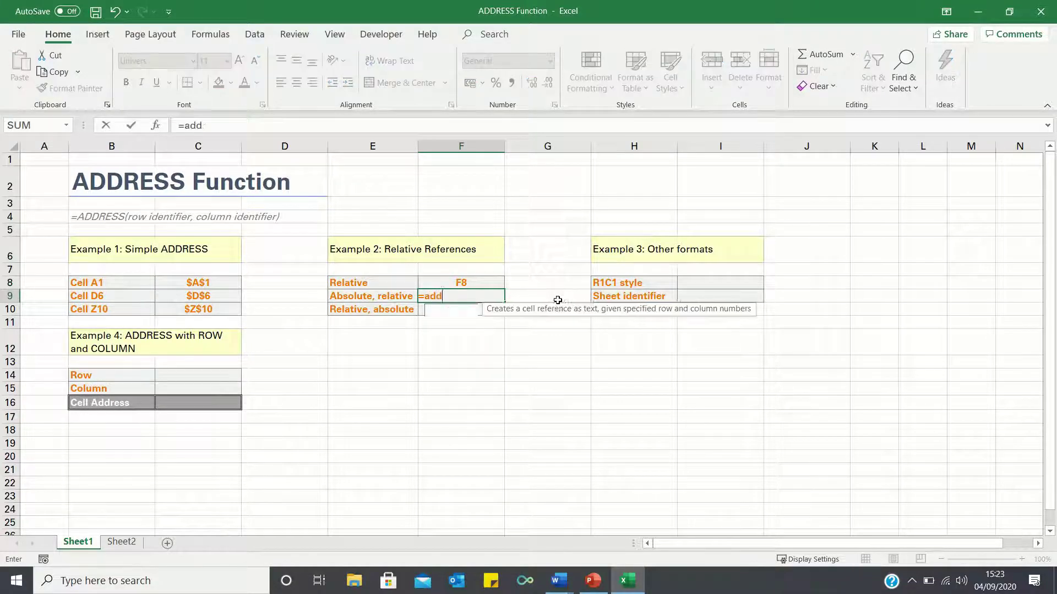
text(ress(9)
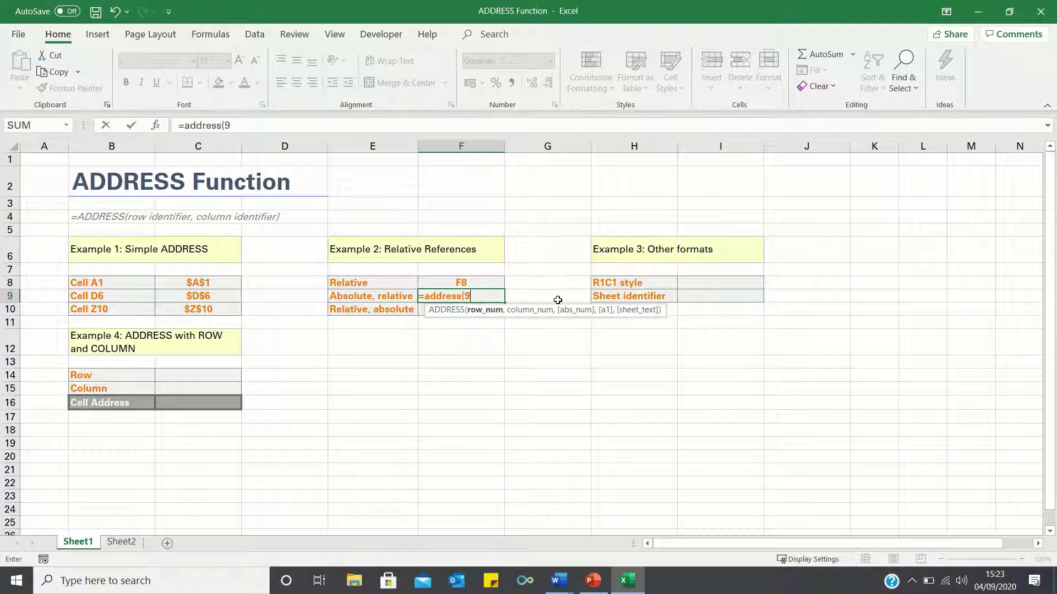
text(,6)
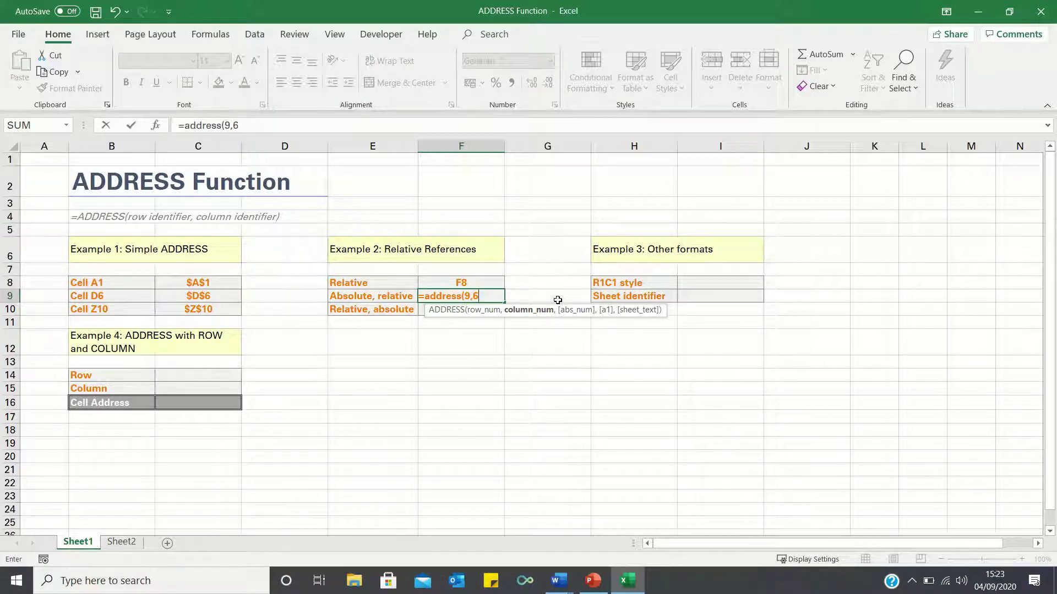
text(,2)
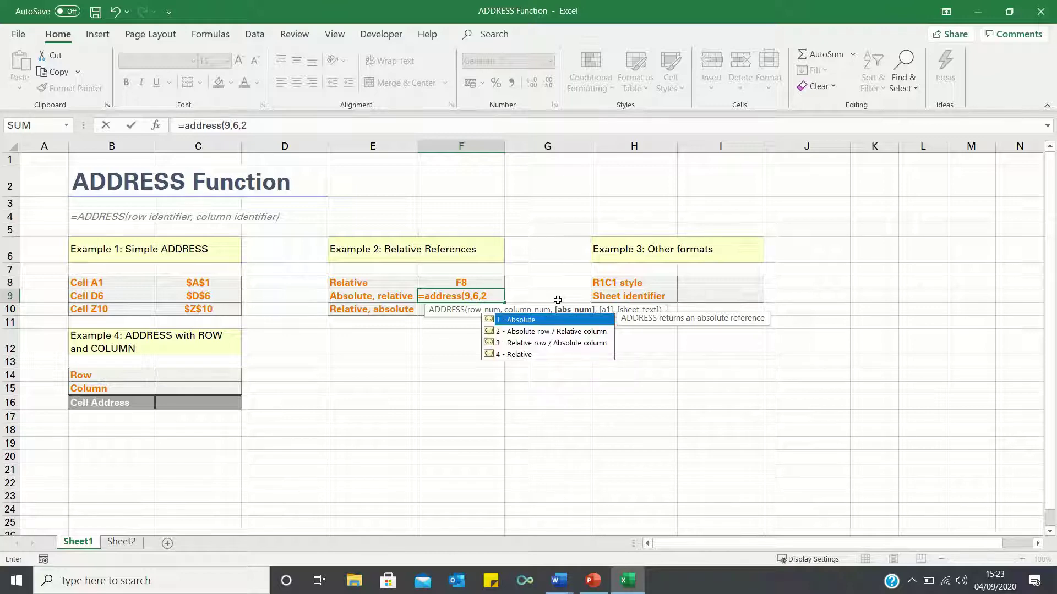
text())
key(Return)
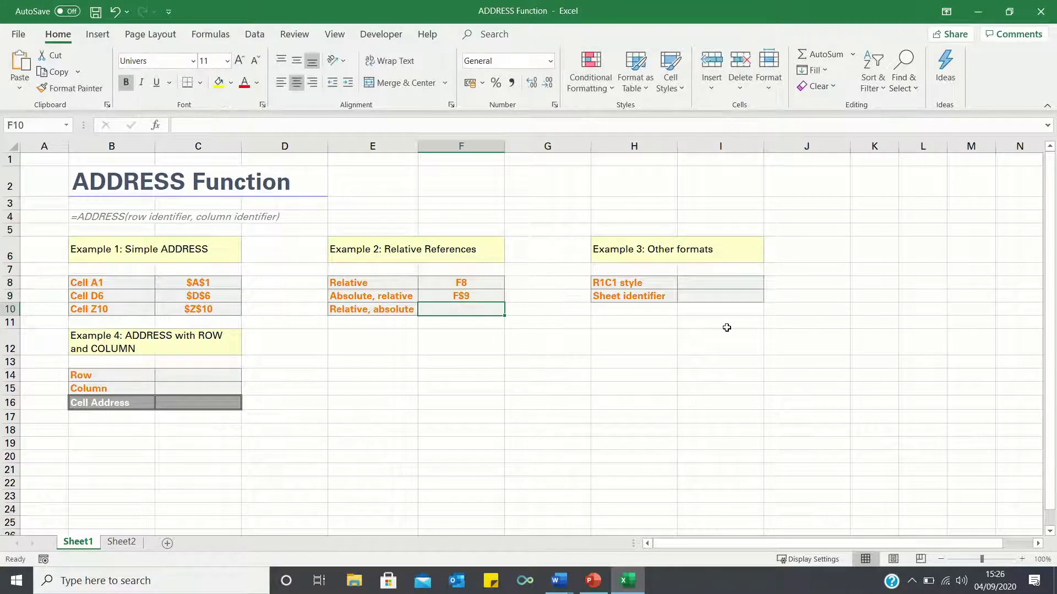
text(=address)
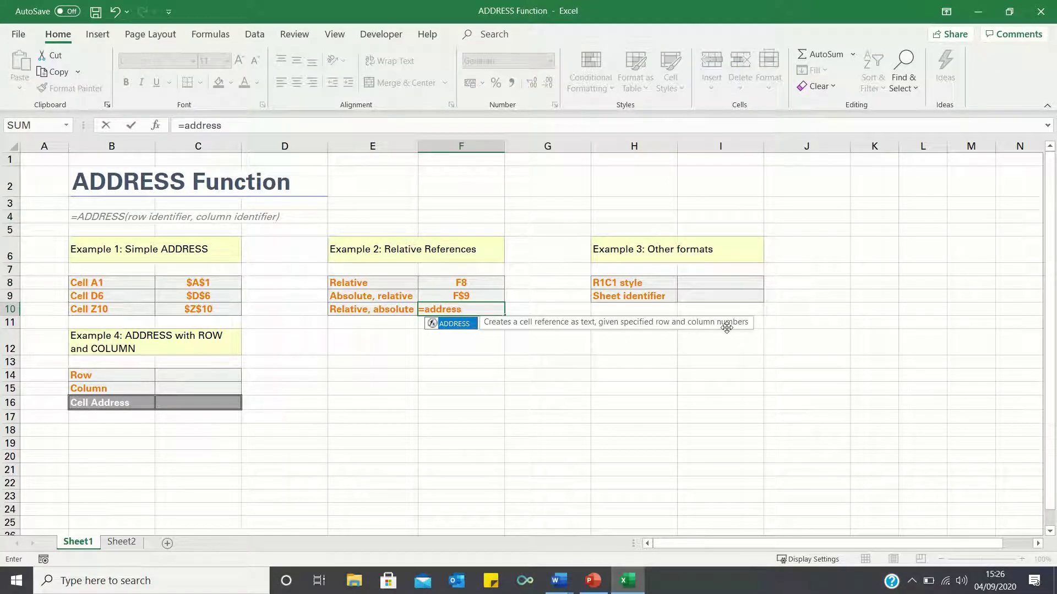
text(()
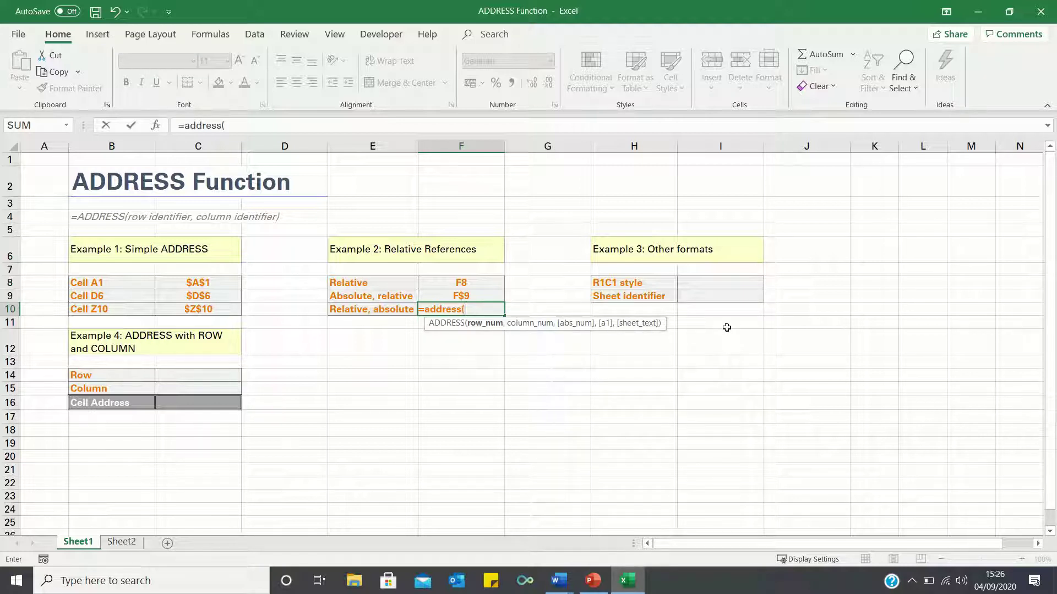
text(10,6)
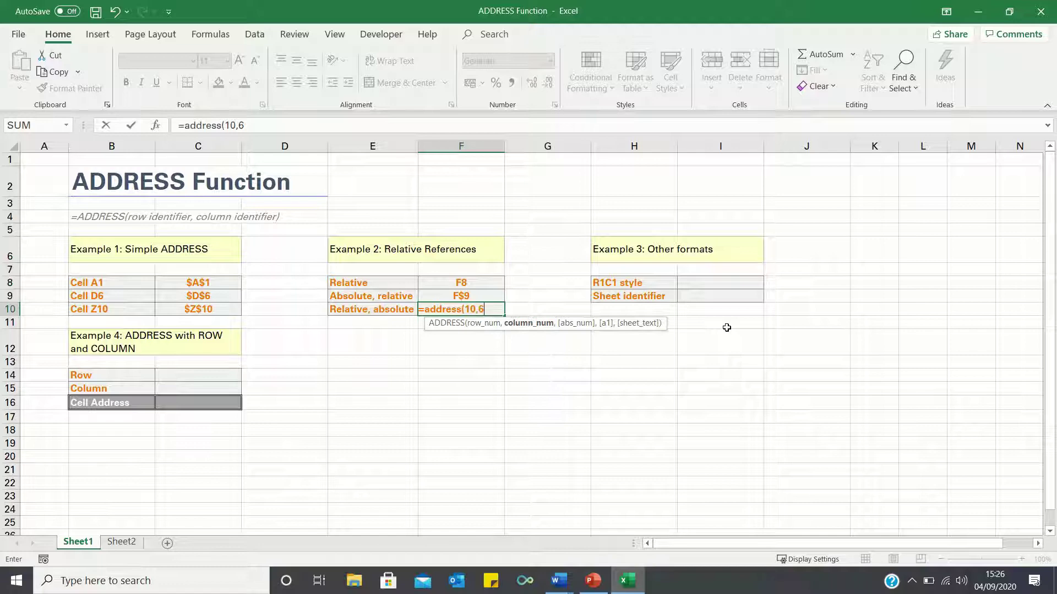
text(,3)
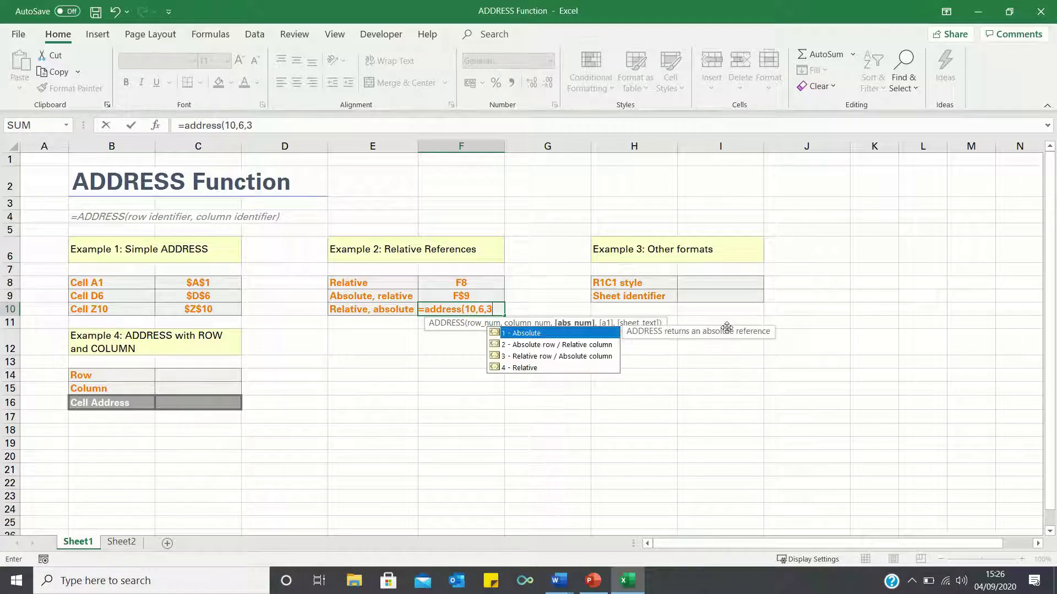
key(Return)
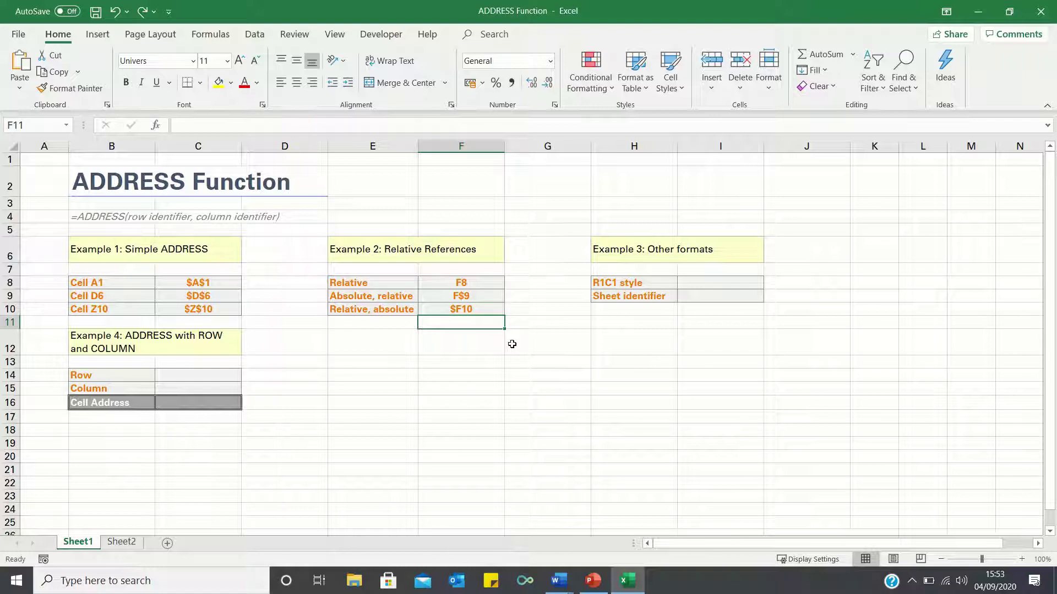
- Enter =ADDRESS(8,9,,0) in I8 so the R1C1 style example returns R8C9
click(712, 282)
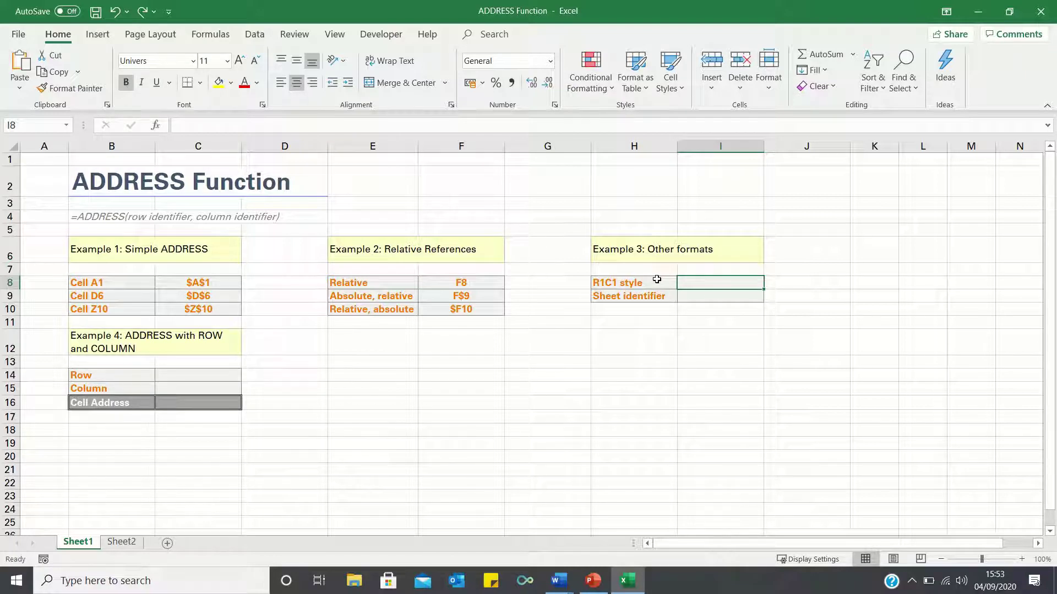
text(=address)
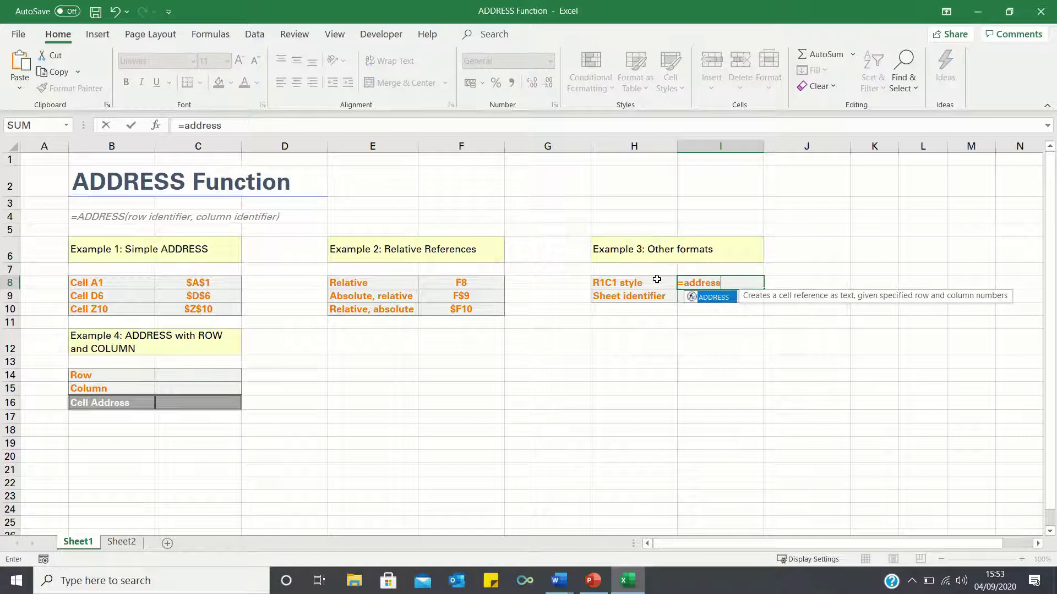
text((8)
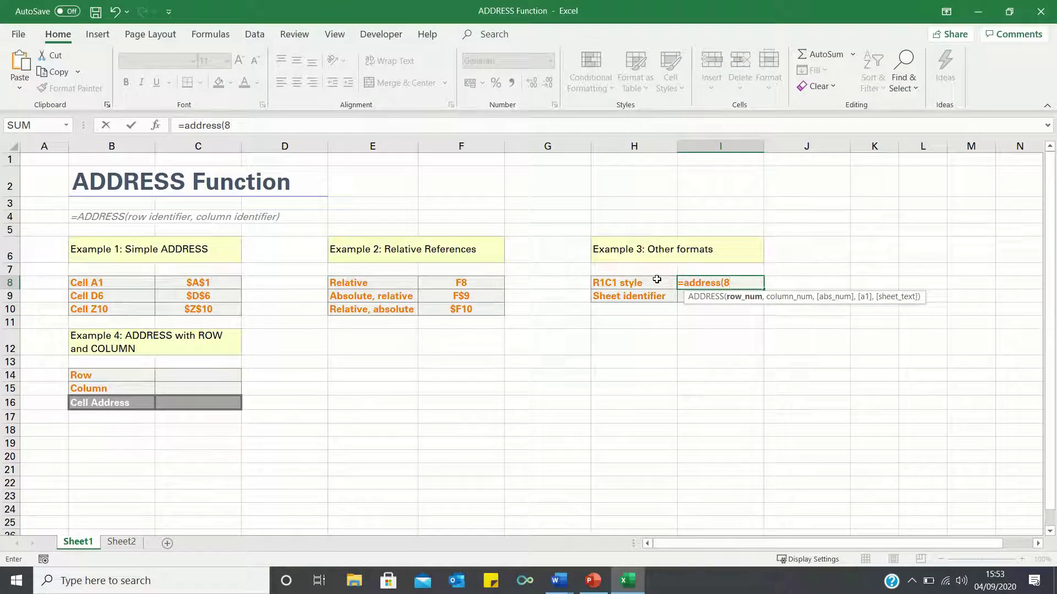
text(,9)
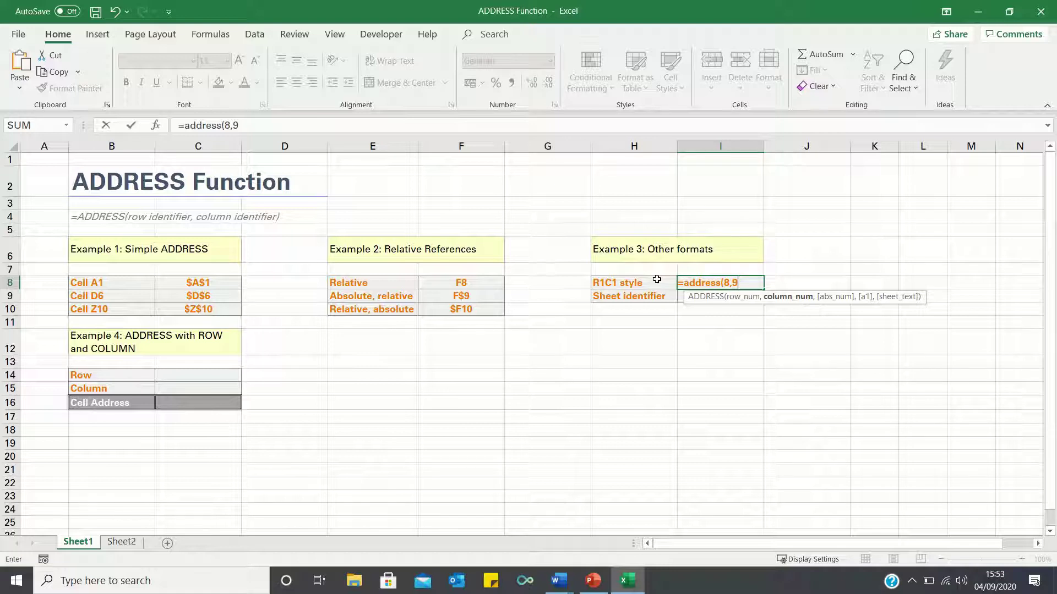
text(,,)
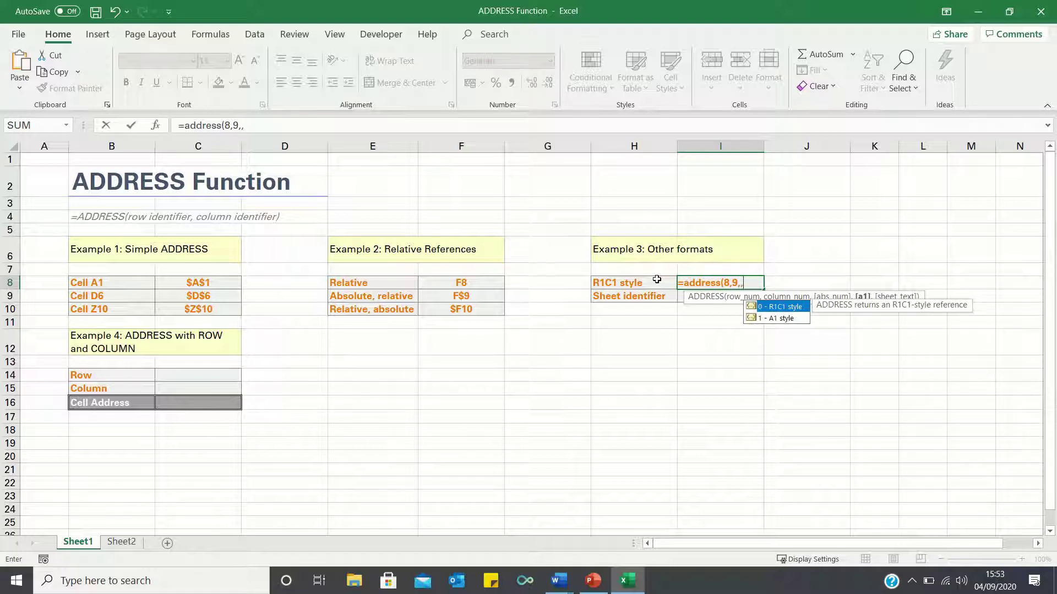
text(0))
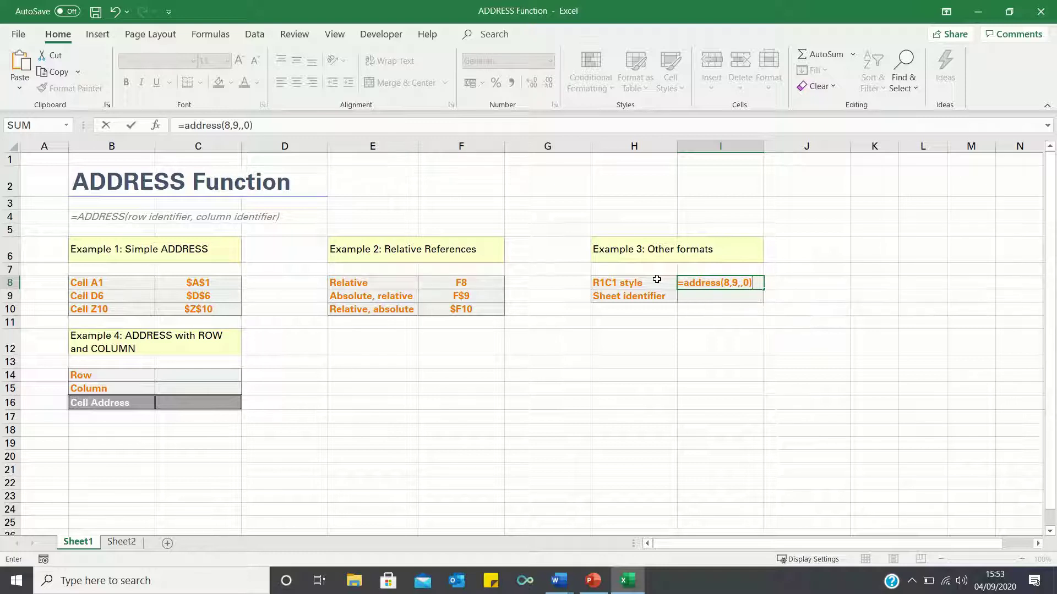
key(Return)
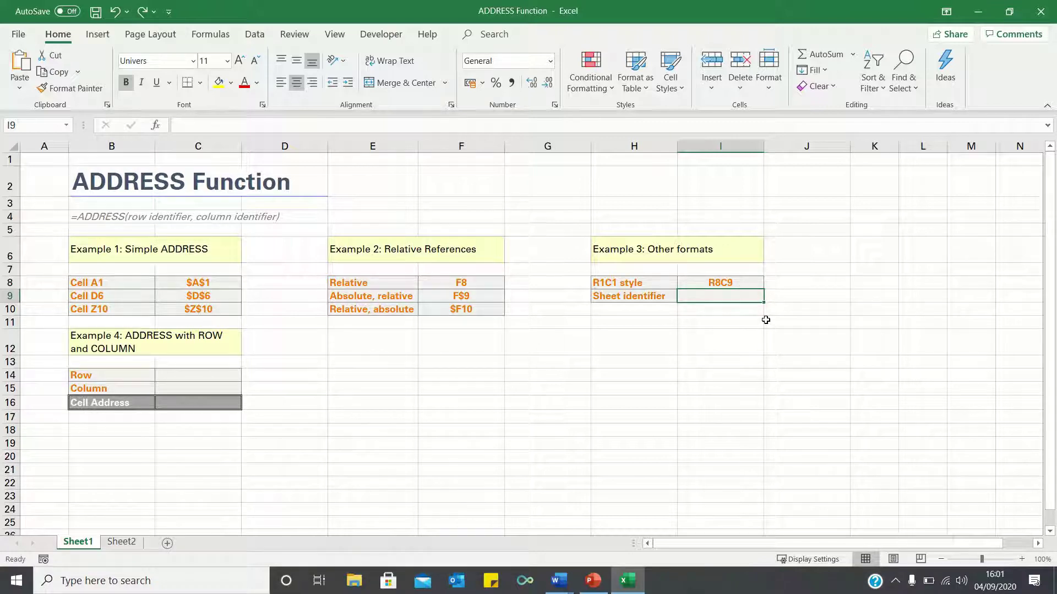
- Enter =ADDRESS(9,9,,,"Sheet1") in I9 to return Sheet1!$I$9
text(=)
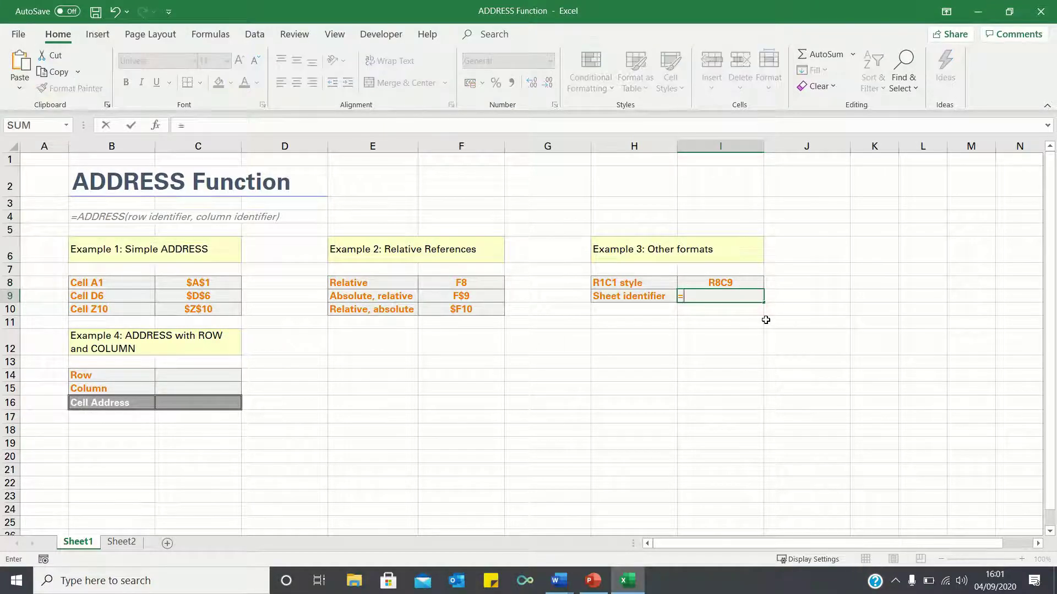
text(address()
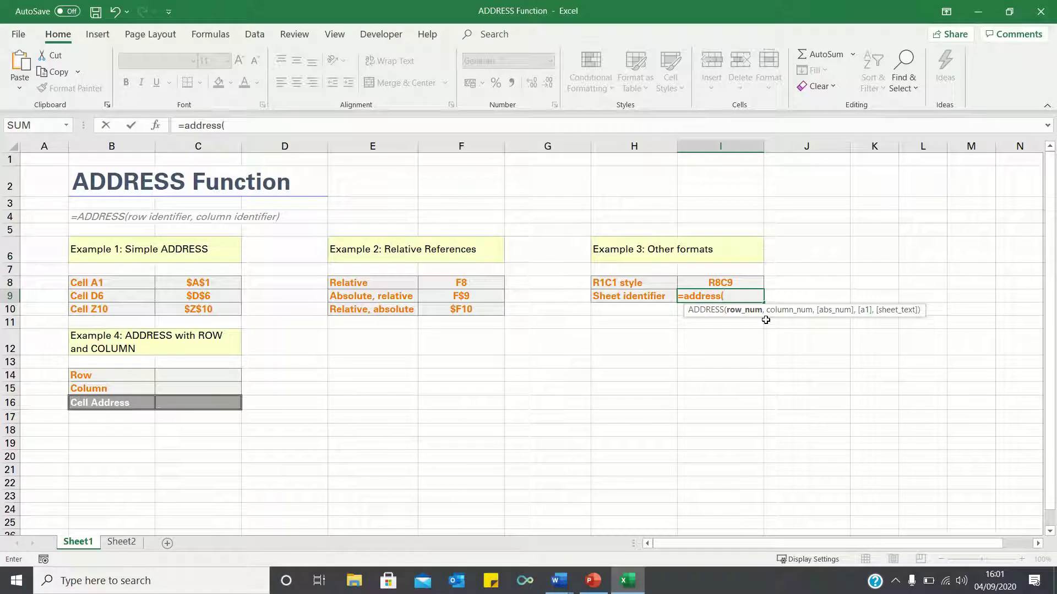
text(9,9)
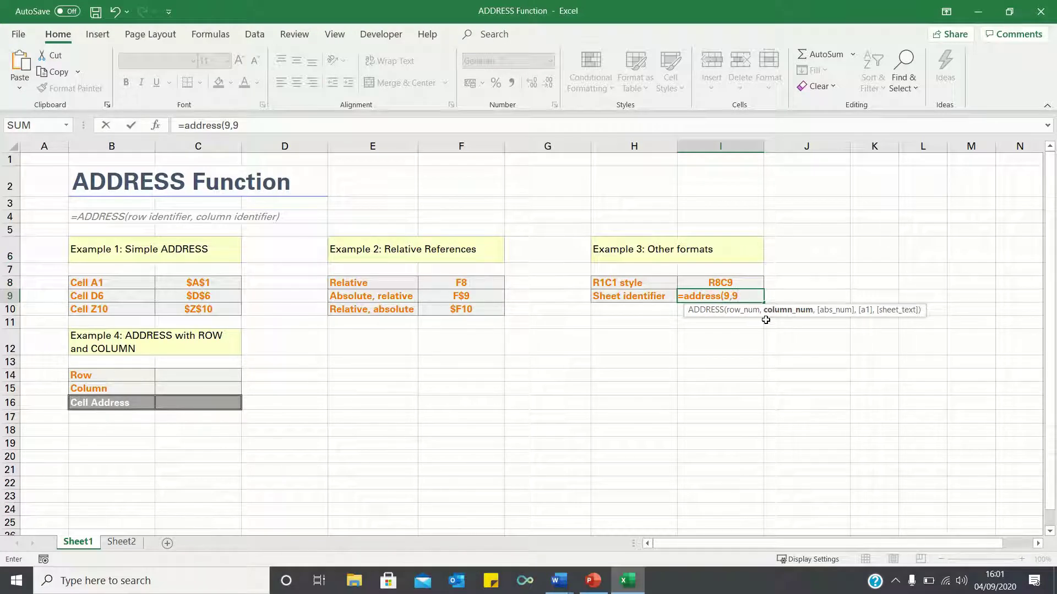
text(,,,)
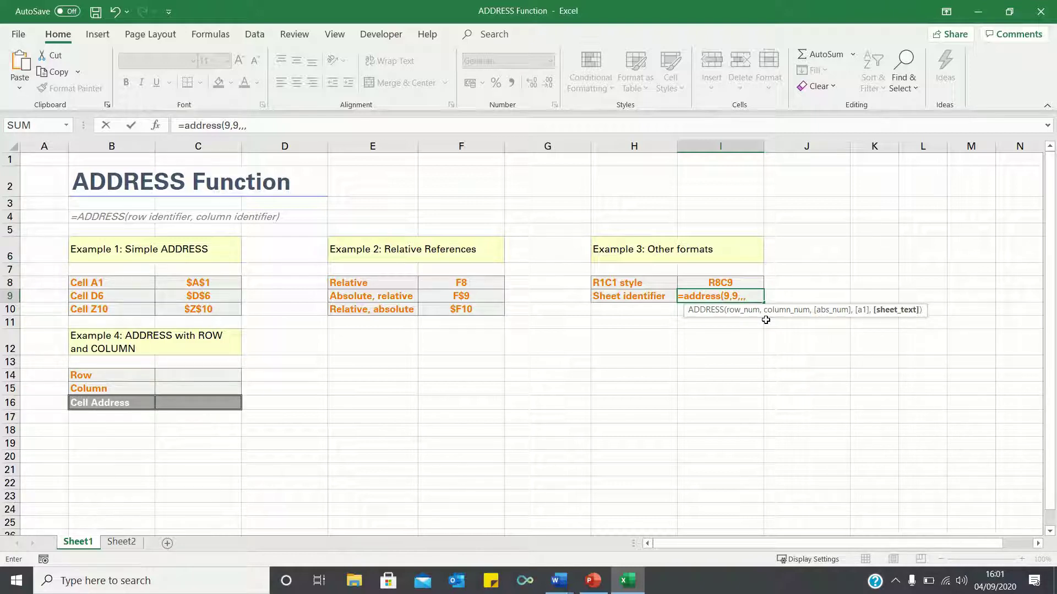
text("Sheet1"))
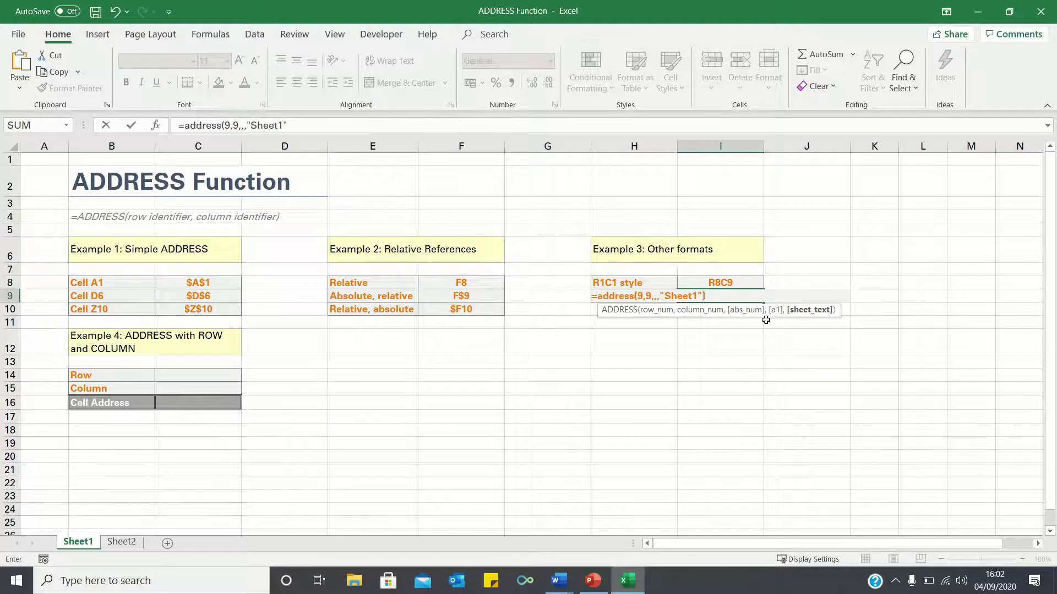
key(Return)
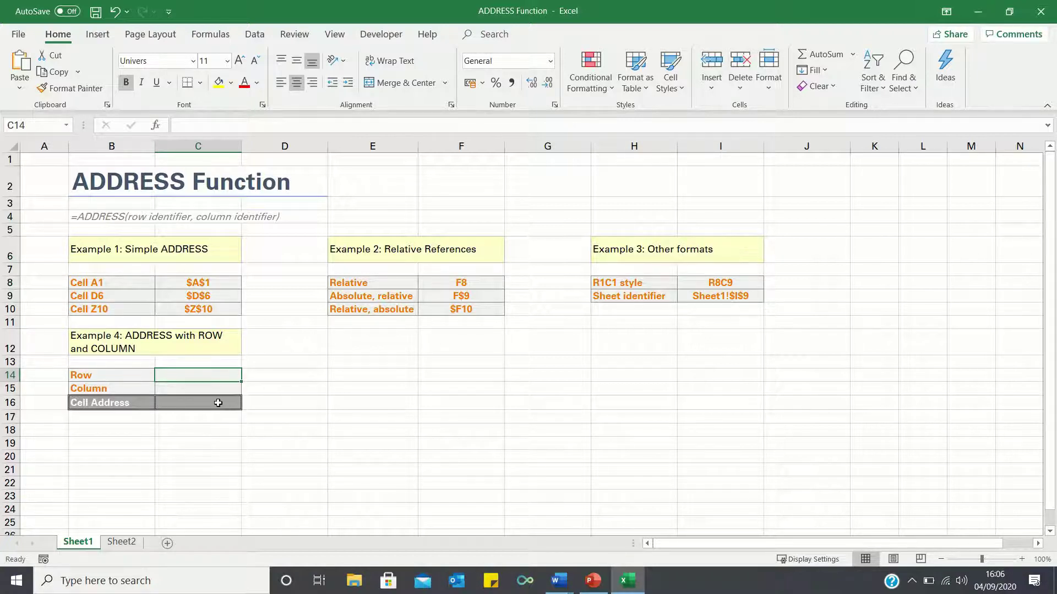
- Enter =ROW(C16) in C14 and =COLUMN(C16) in C15, giving 16 and 3
key(ctrl+z)
text(=row()
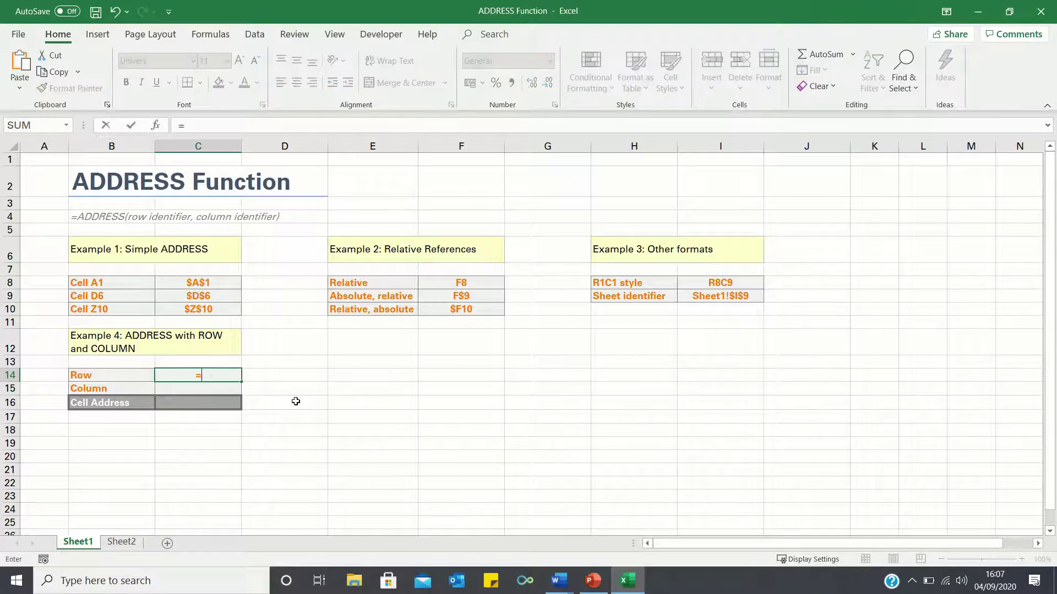
key(Down)
key(Down)
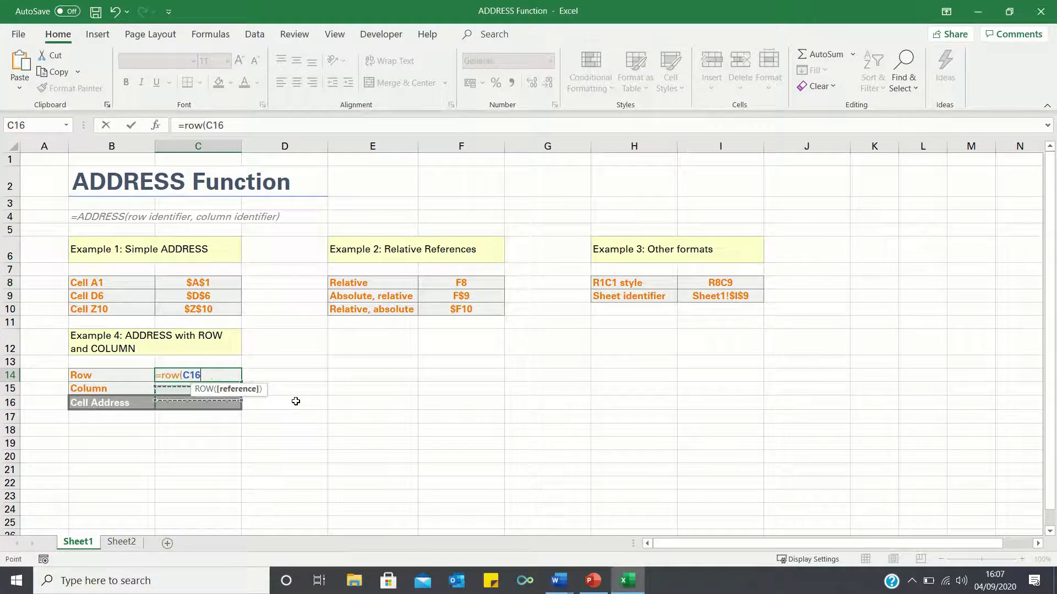
text())
key(Return)
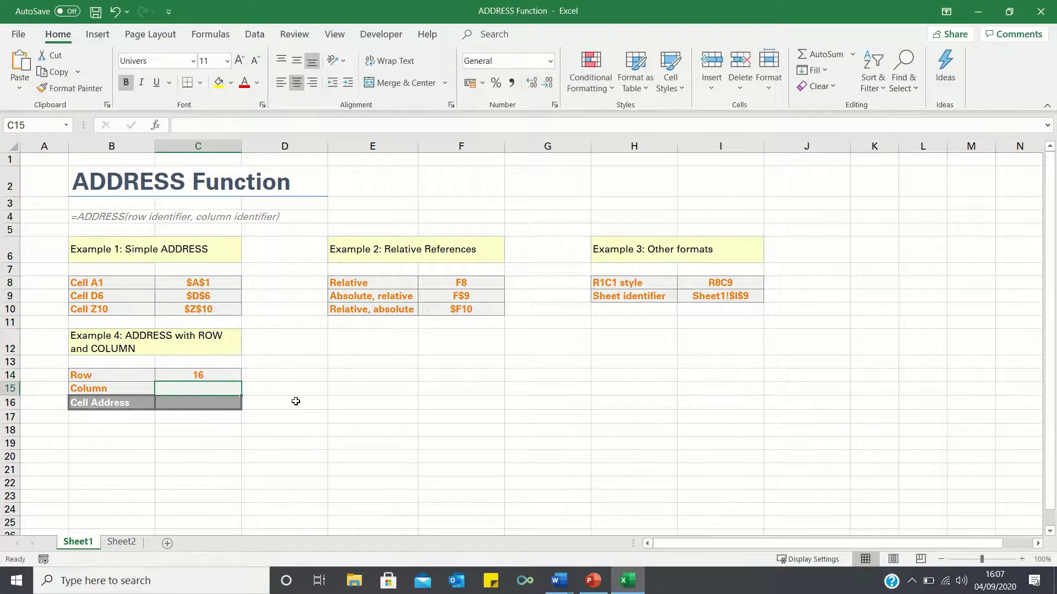
text(=column)
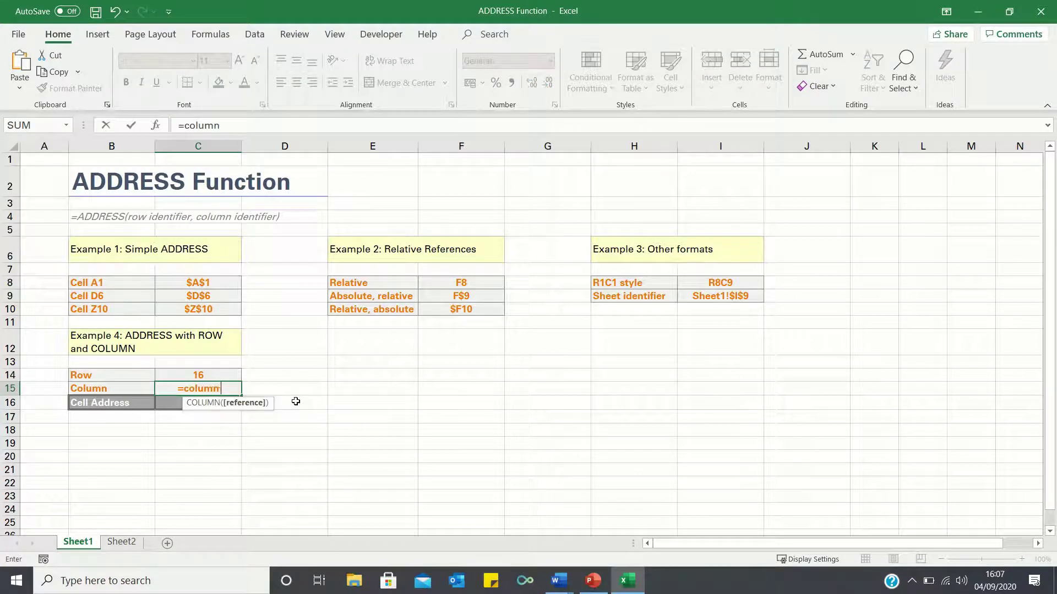
text(()
key(Down)
text())
key(Return)
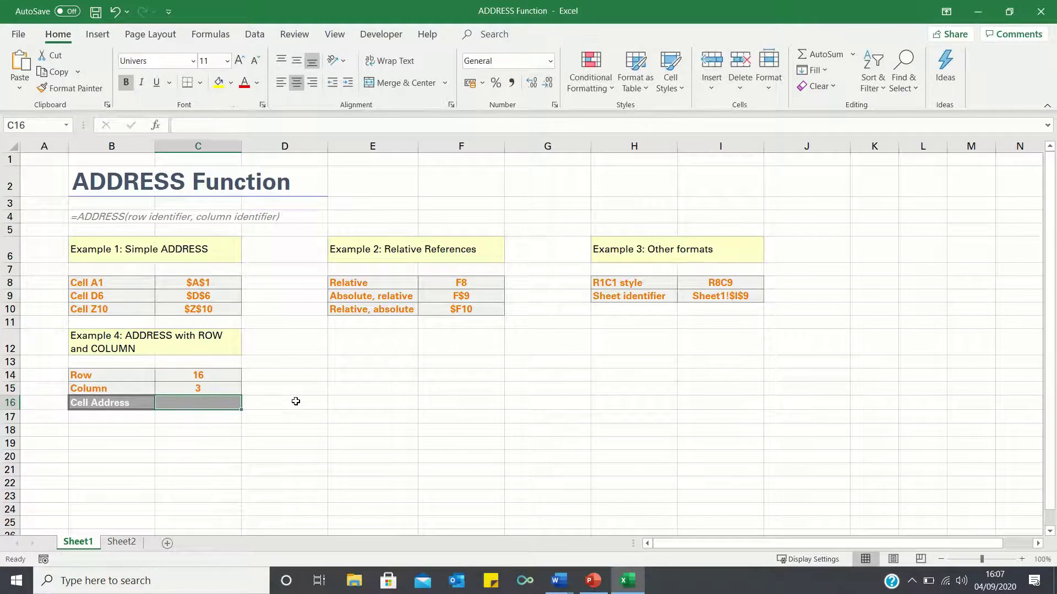
- Enter =ADDRESS(C14,C15) in C16 to build the address $C$16
text(=address()
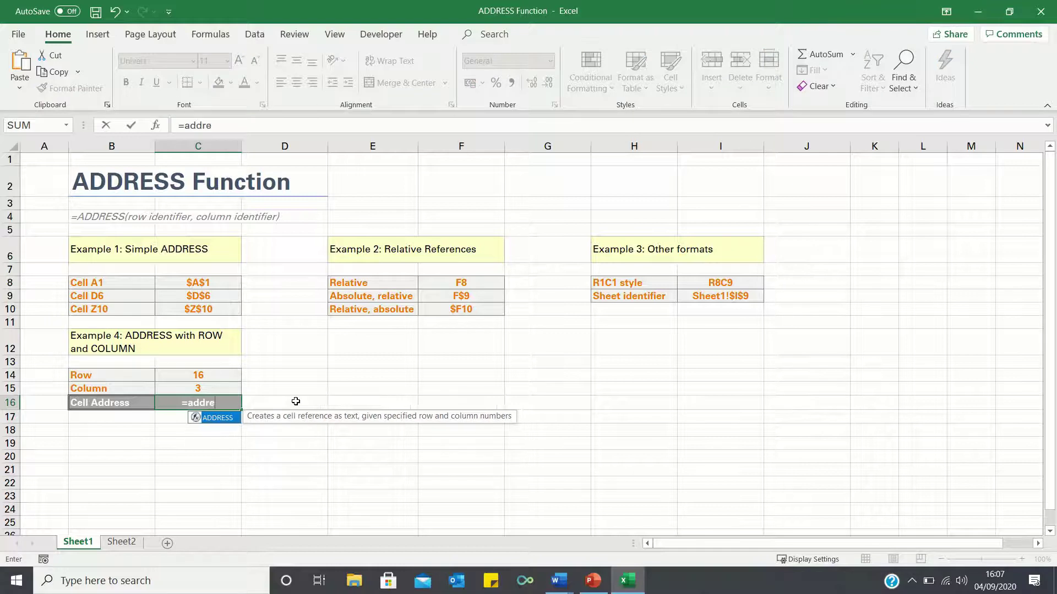
key(Up)
key(Up)
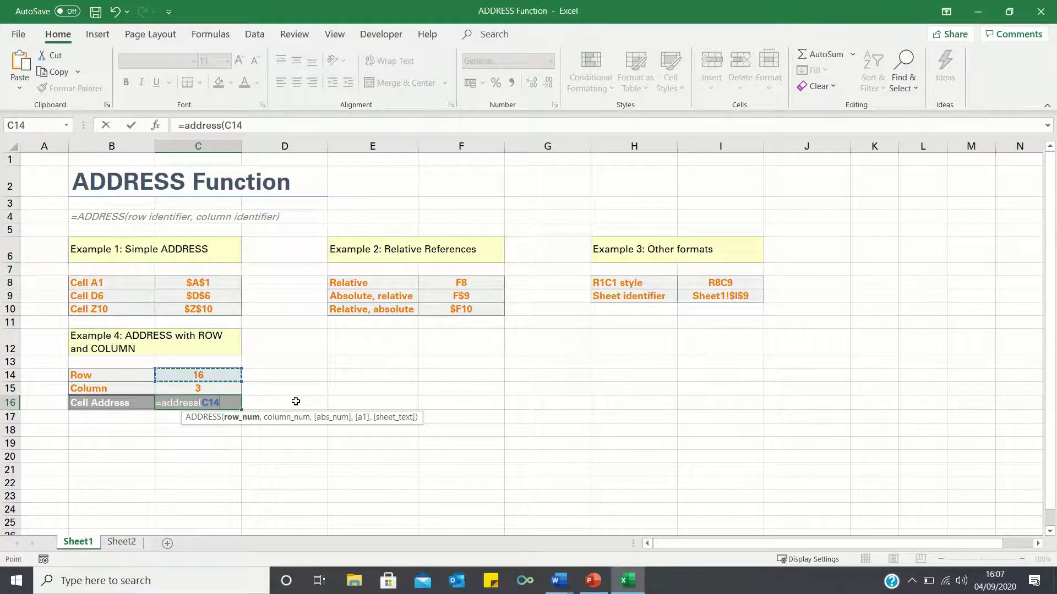
text(,)
key(Up)
key(Return)
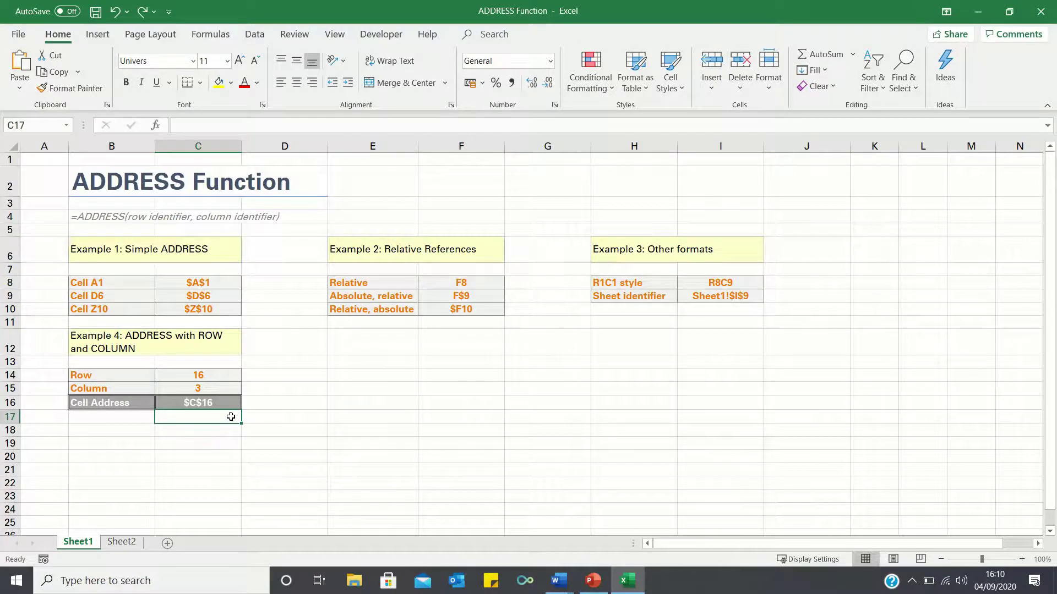
- Fill the C14:C16 formulas right to column F, producing $D$16, $E$16 and $F$16
key(Up)
key(Up)
key(Up)
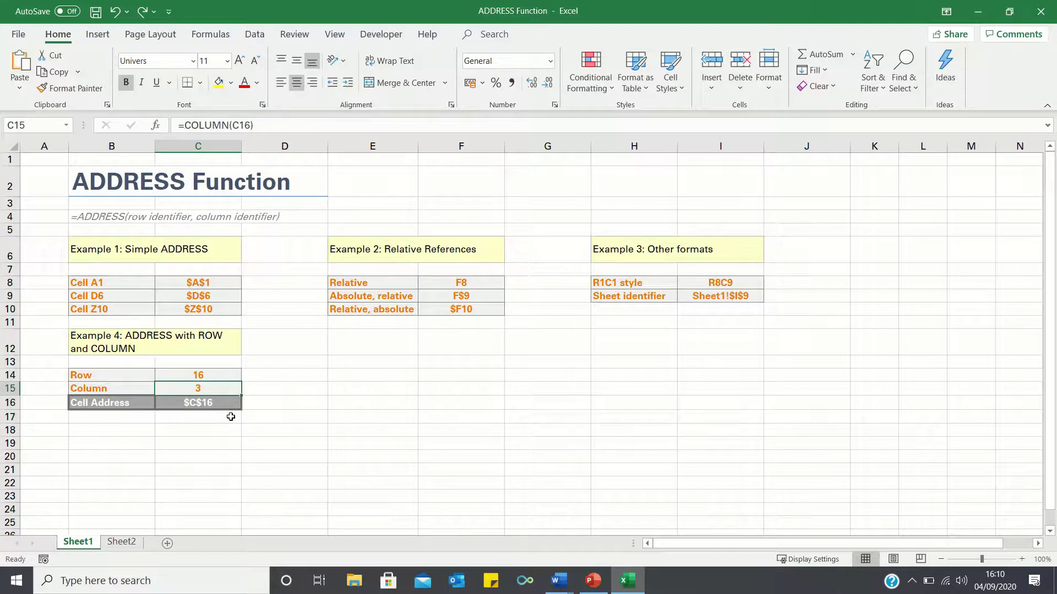
key(shift+Down)
key(shift+Down)
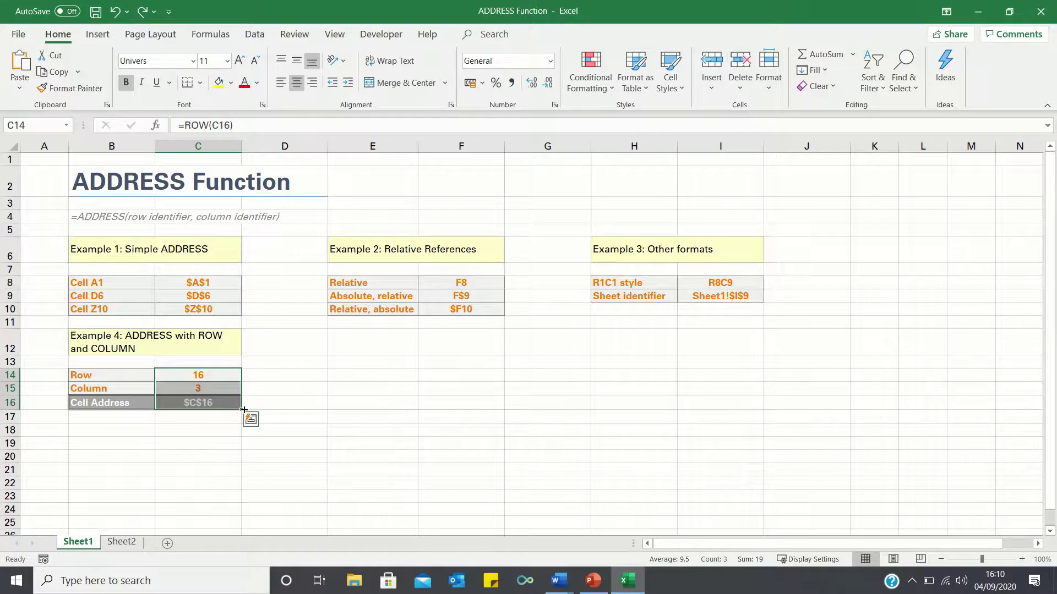
drag(241, 410, 505, 412)
click(556, 377)
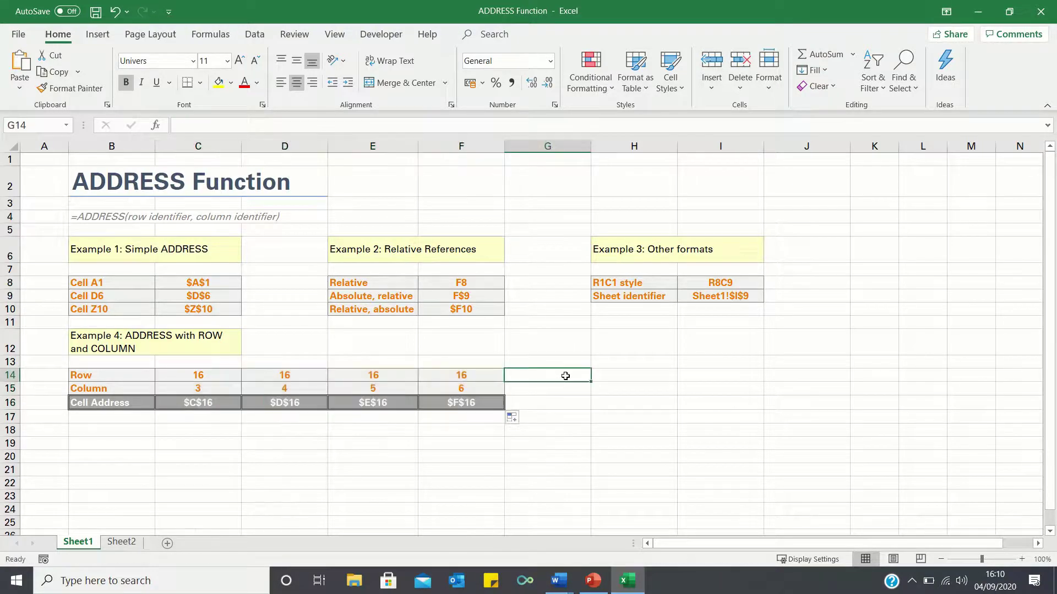